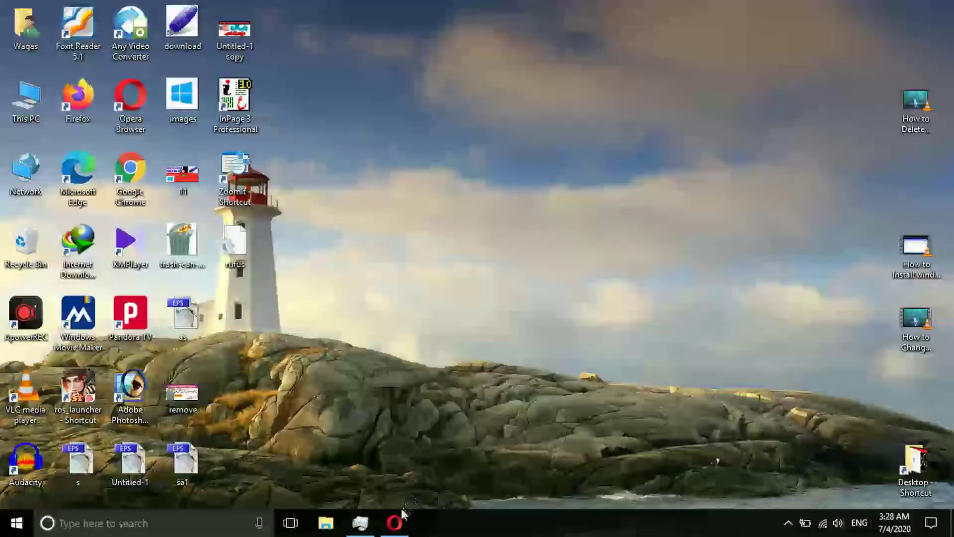
Switch to Opera, start downloading en_windows_10_pro_10240_x64_dvd.iso from the Softlay page, and close the leftover download pages.
left_click(402, 517)
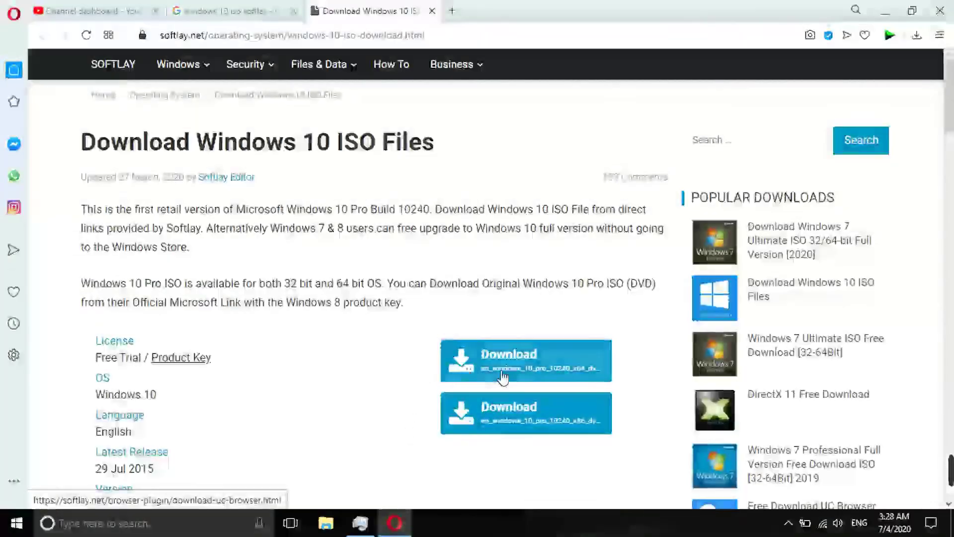
left_click(526, 361)
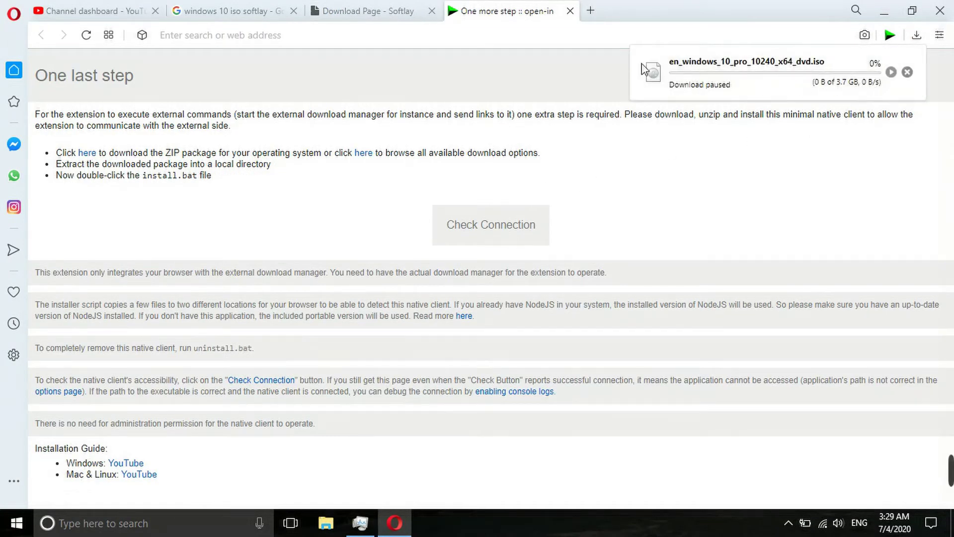
left_click(570, 11)
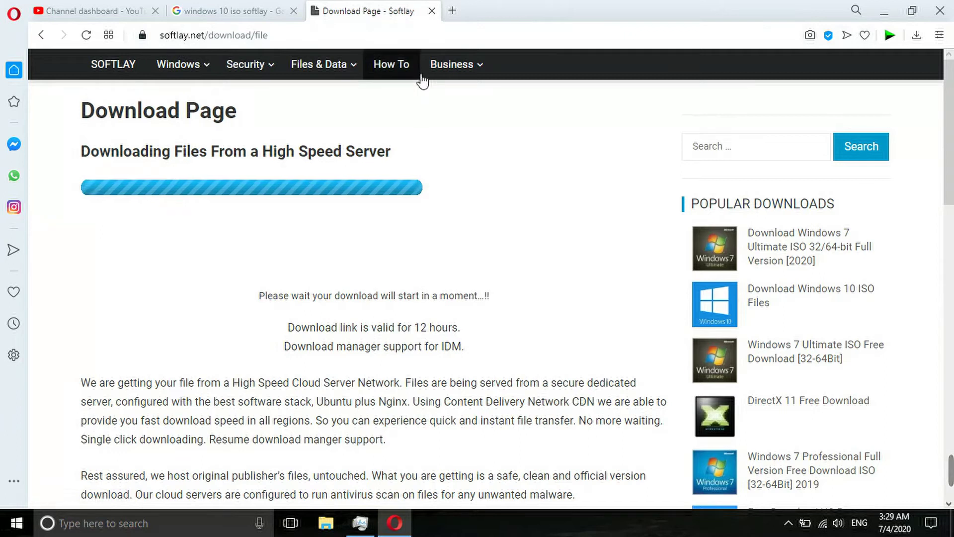
left_click(431, 15)
Search Google for "rufus usb bootable" and open the official Rufus website in a new tab.
left_click_drag(293, 91, 120, 63)
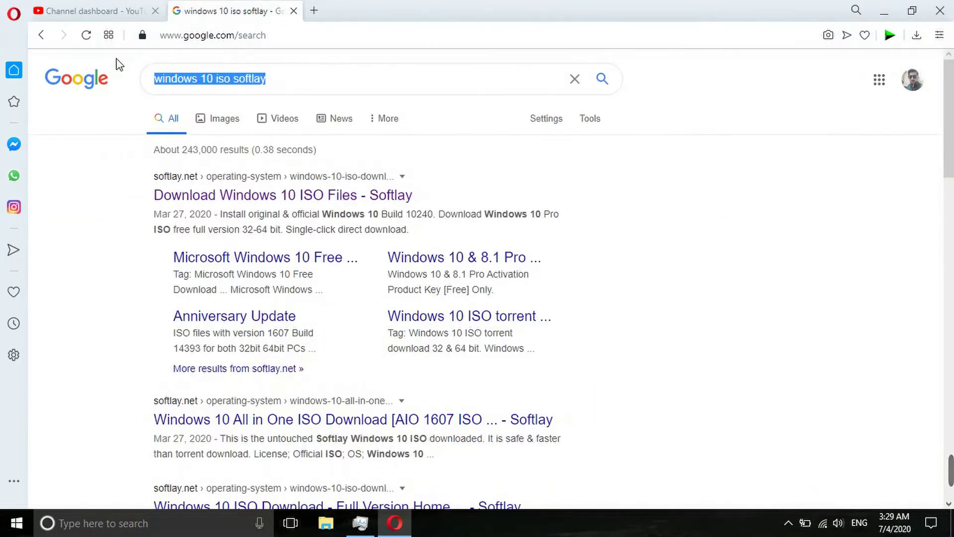
type("ru")
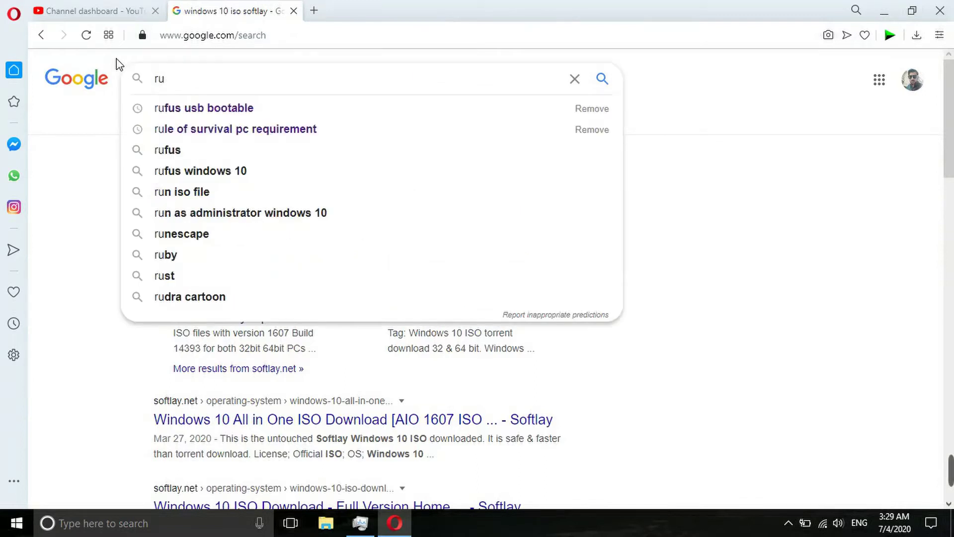
key("Down")
key("Return")
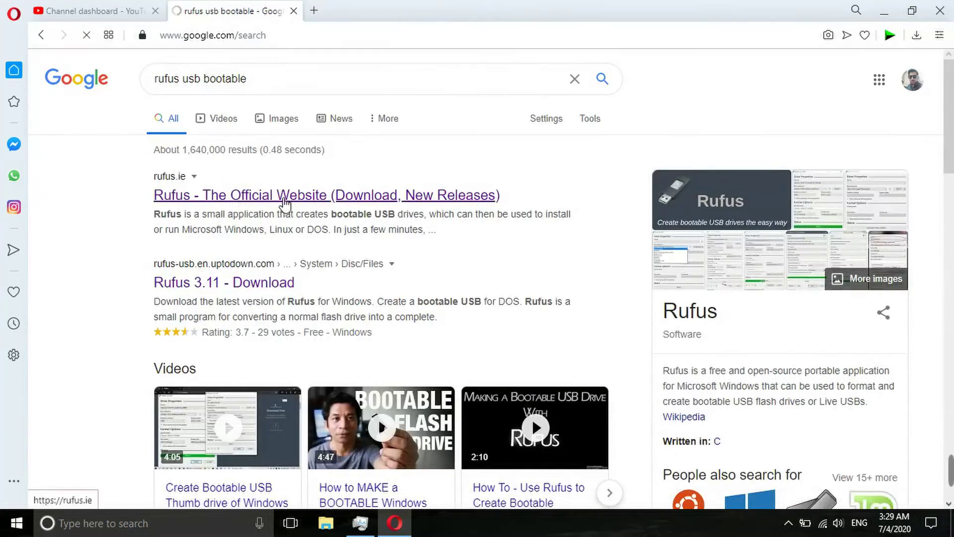
middle_click(290, 198)
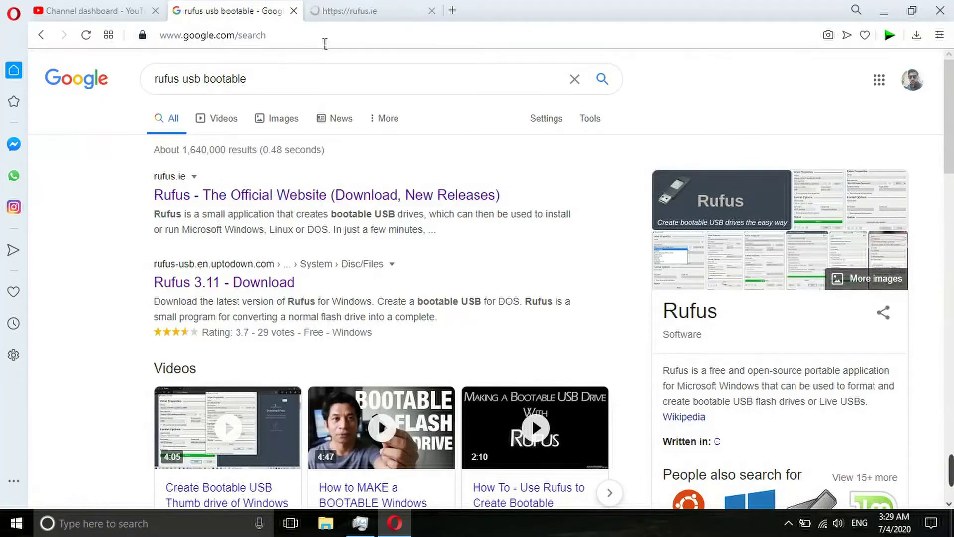
left_click(334, 11)
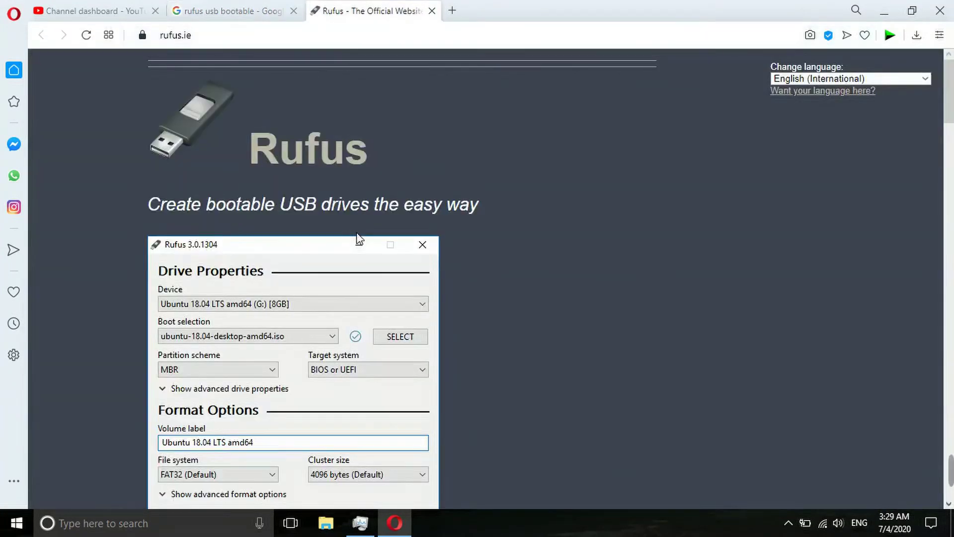
Download Rufus 3.11 Portable and save it as rufus-3.11p in the Programs folder inside Downloads.
scroll(357, 239, "down", 15)
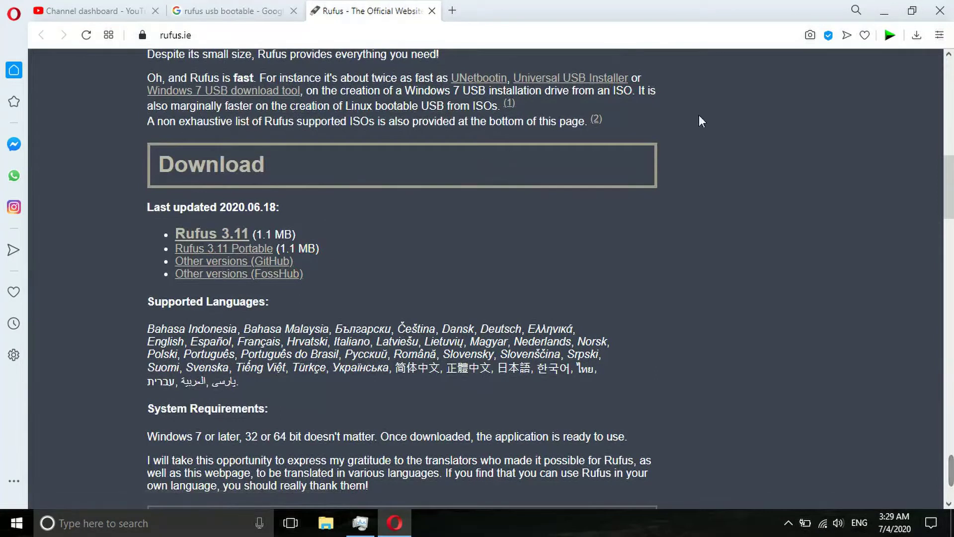
left_click(917, 35)
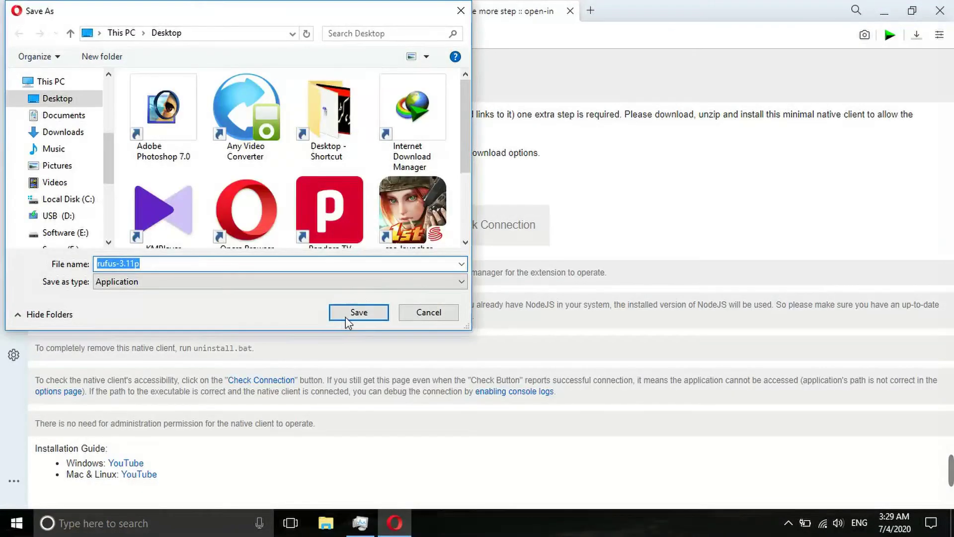
left_click(64, 114)
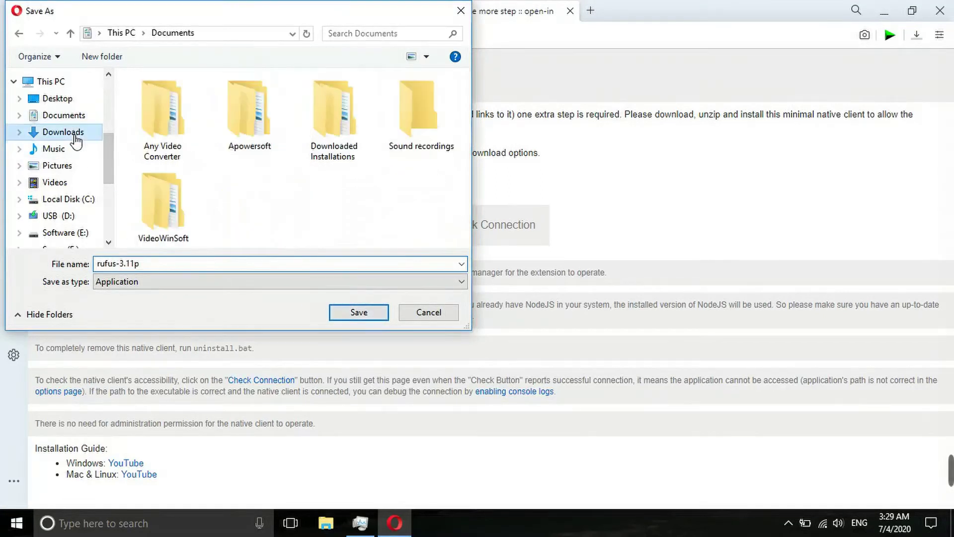
left_click(64, 132)
double_click(158, 156)
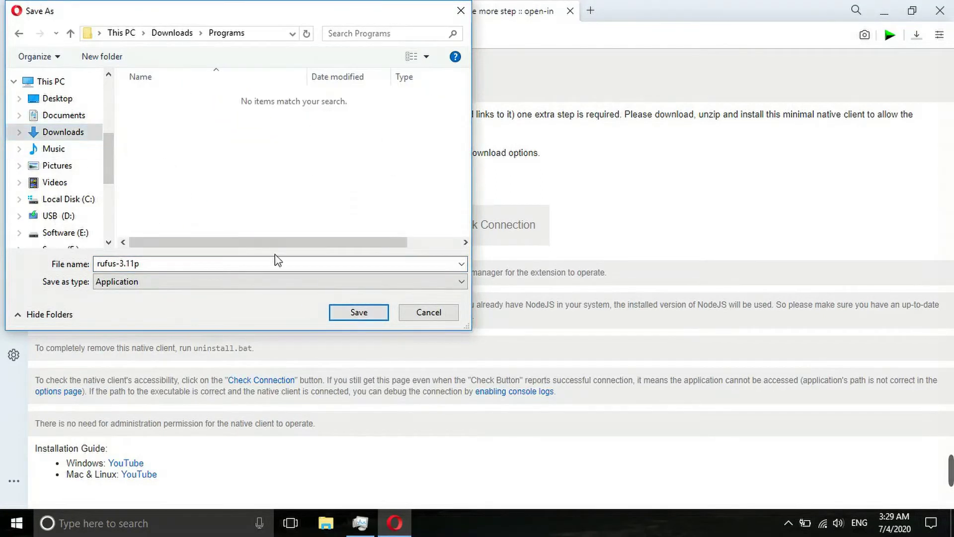
left_click(350, 315)
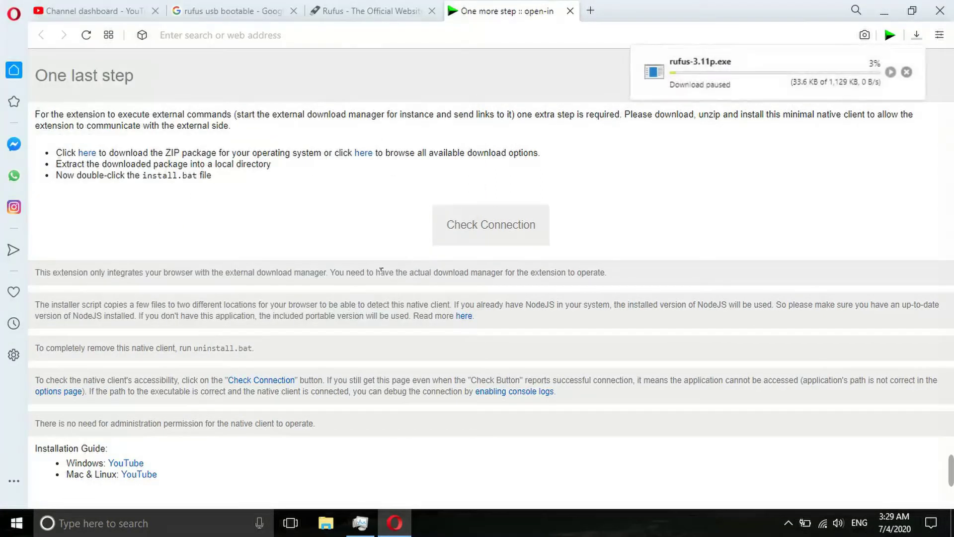
Cancel the paused Windows 10 ISO download and show the downloaded rufus-3.11p.exe in its folder.
left_click(915, 37)
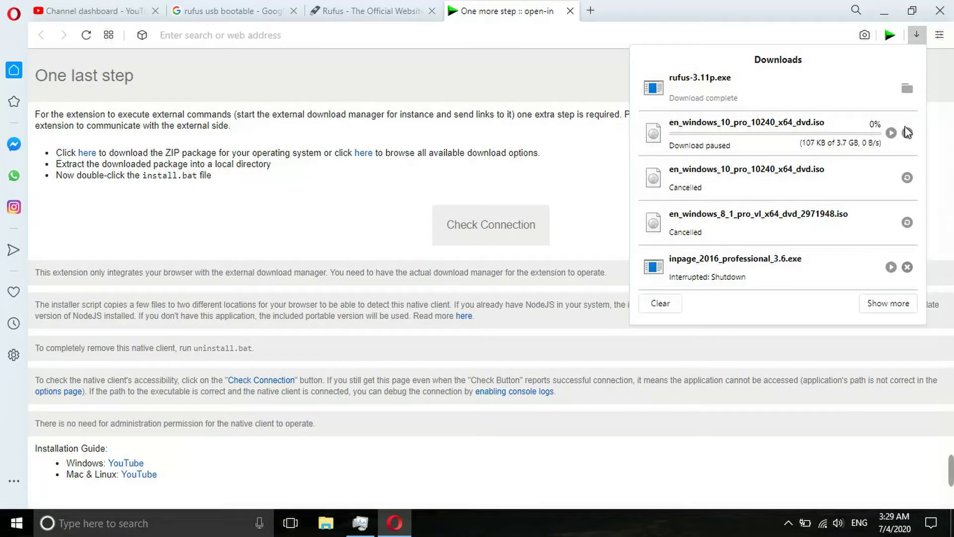
left_click(907, 133)
left_click(908, 88)
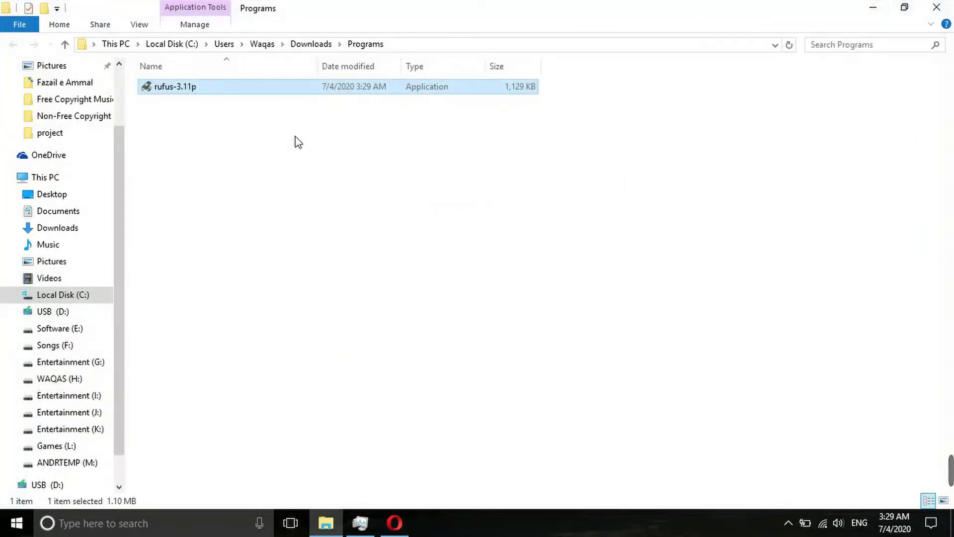
Run rufus-3.11p and decline the online check for application updates.
left_click(297, 142)
double_click(196, 87)
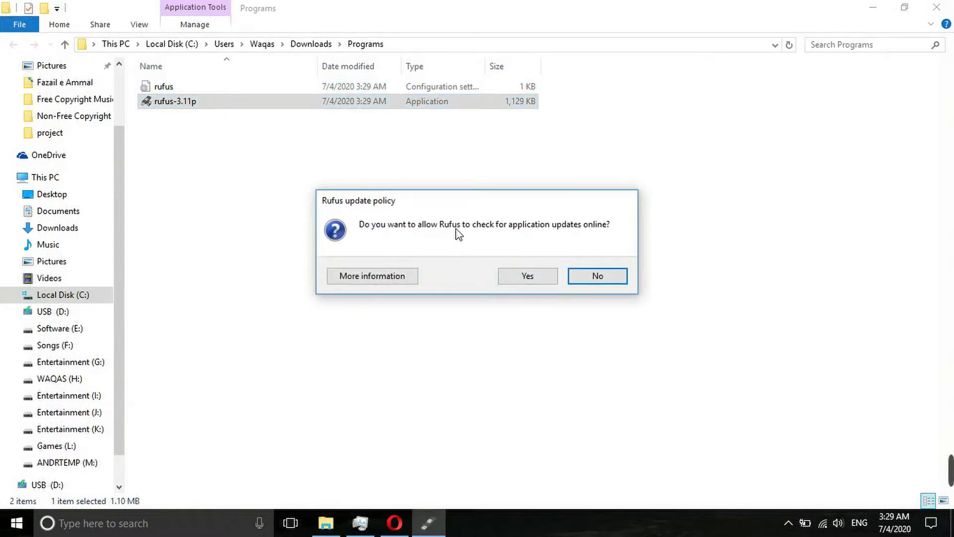
left_click(598, 276)
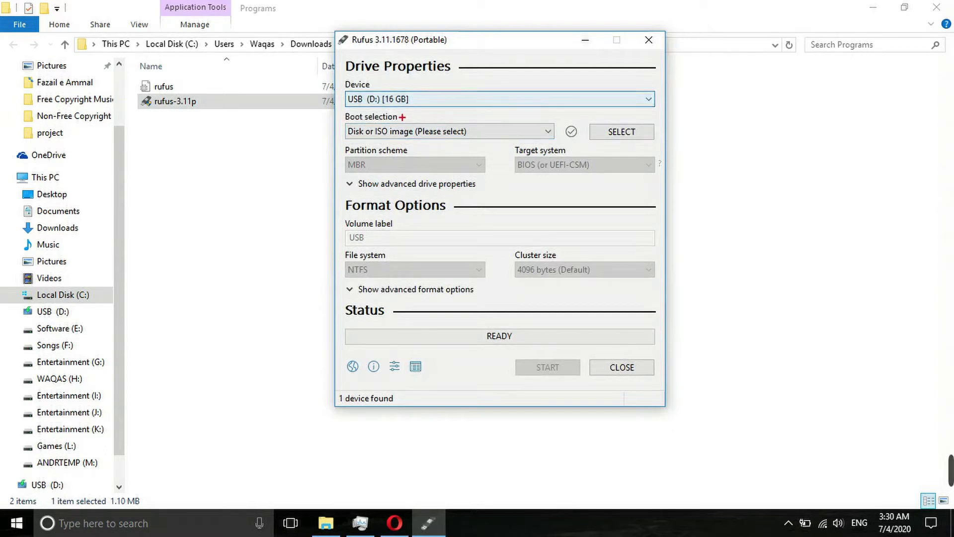
Keep the boot selection on Disk or ISO image and load W10X64.v1607.en-US.Sep2016 from the Windows 10 x64 folder on drive E.
mouse_move(342, 75)
left_mouse_down()
mouse_move(415, 113)
mouse_move(664, 114)
left_mouse_up()
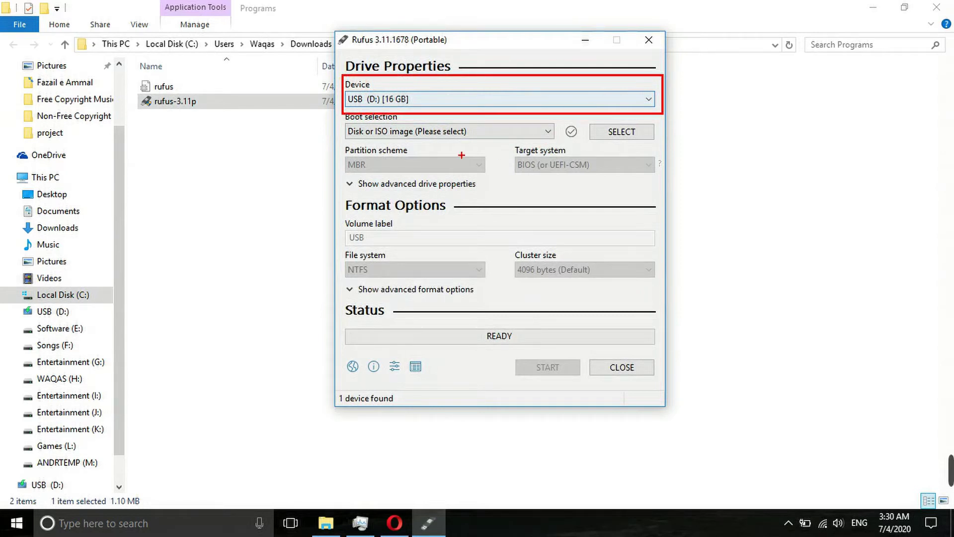
left_click(525, 136)
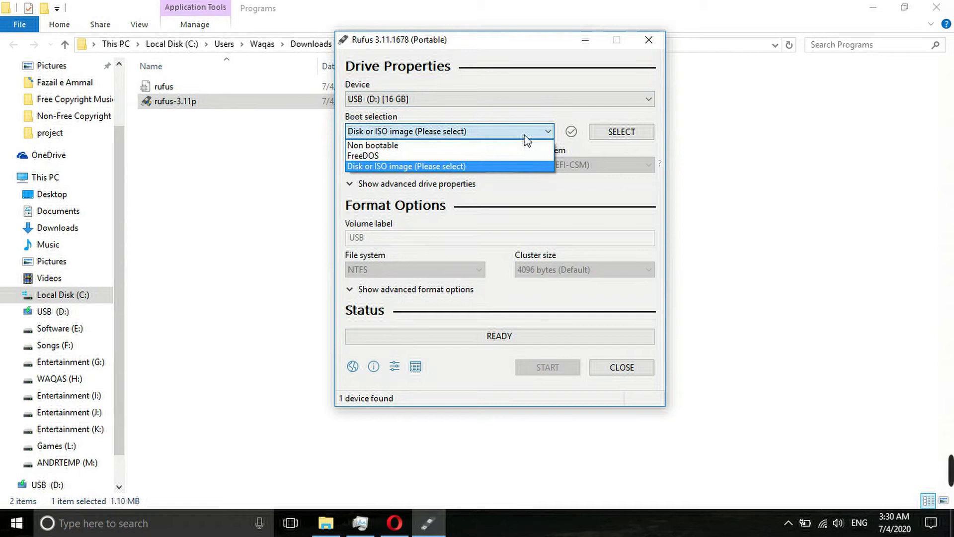
left_click(526, 140)
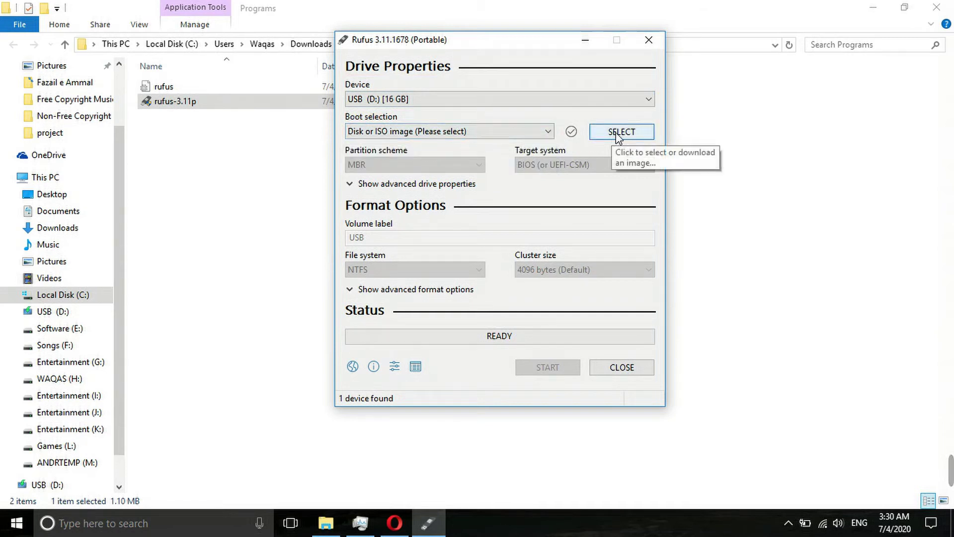
left_click(622, 131)
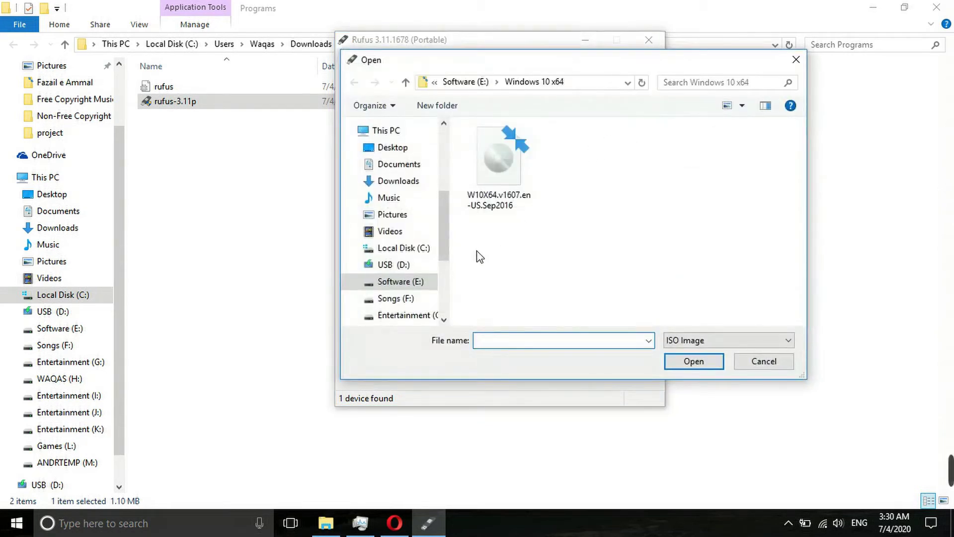
left_click(490, 188)
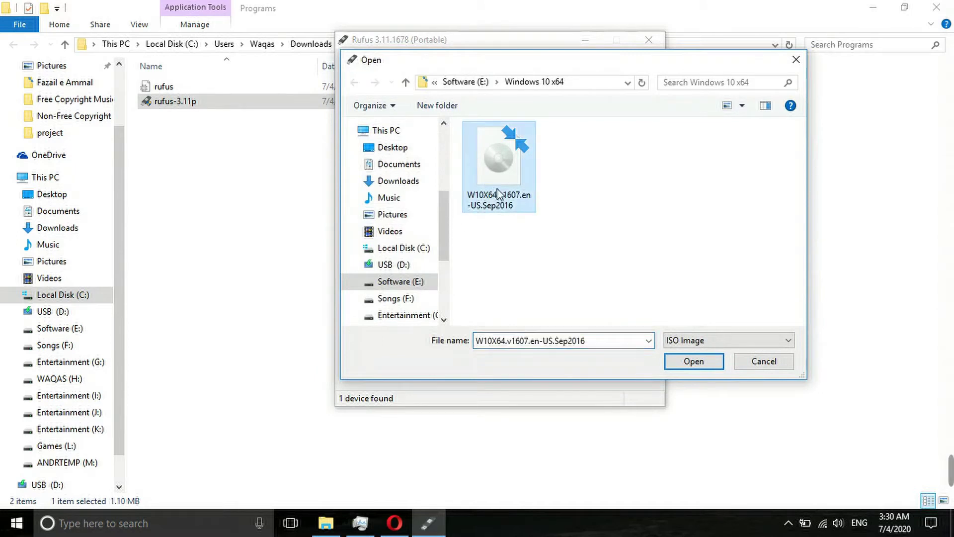
left_click(681, 364)
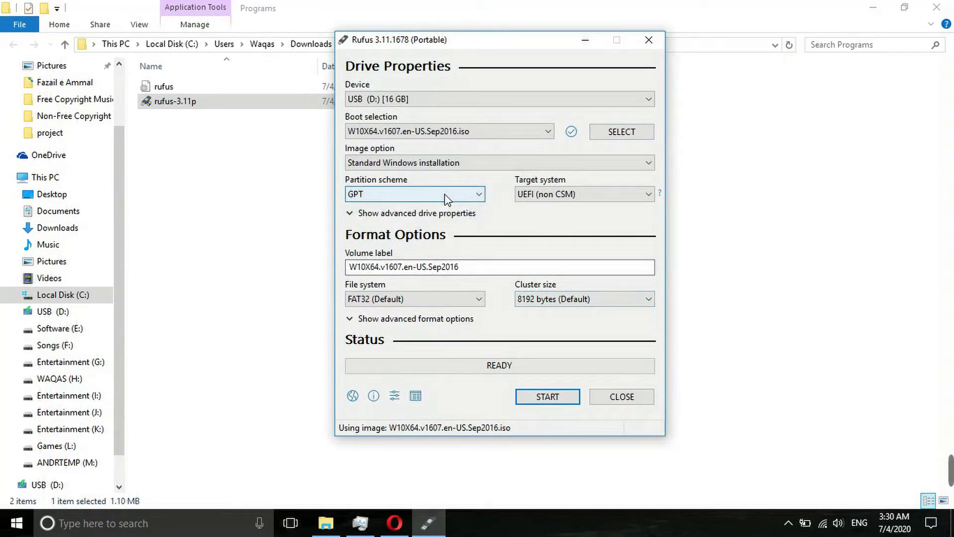
Set the partition scheme to MBR and the volume label to "Bootable Windows 10".
left_click(444, 195)
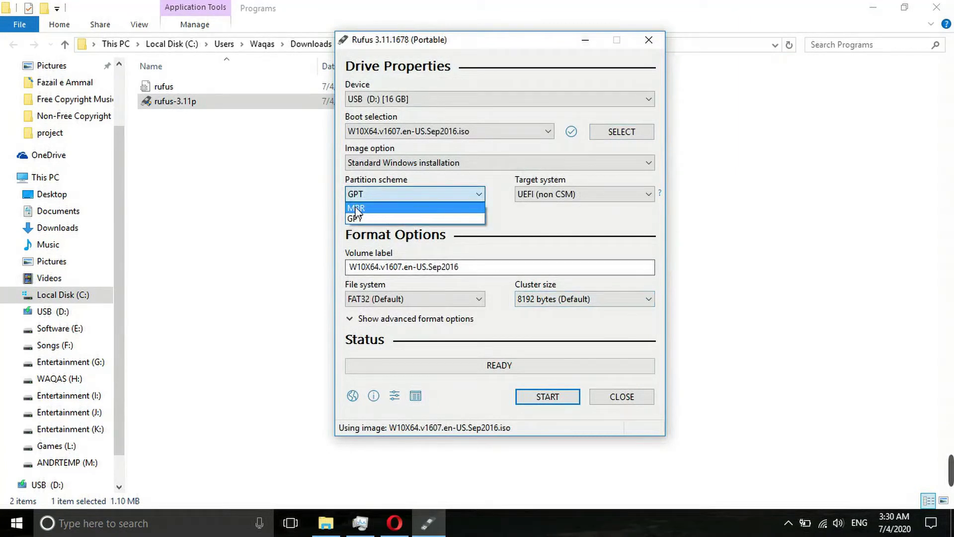
left_click(391, 210)
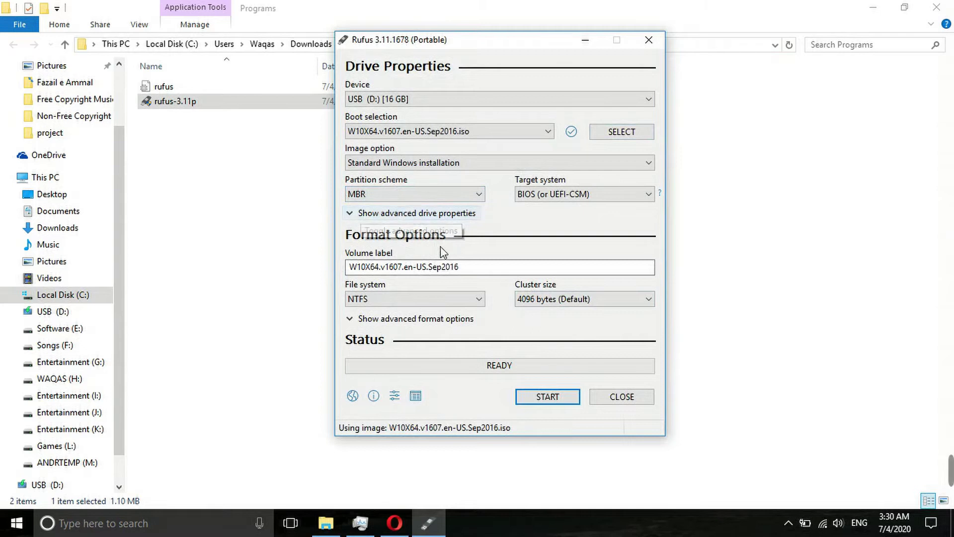
left_click_drag(462, 267, 263, 273)
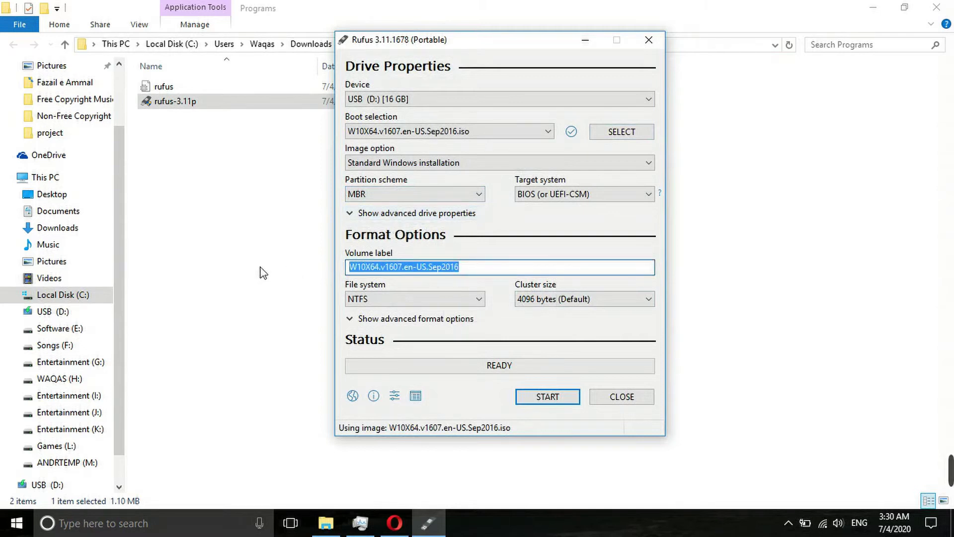
type("Boo")
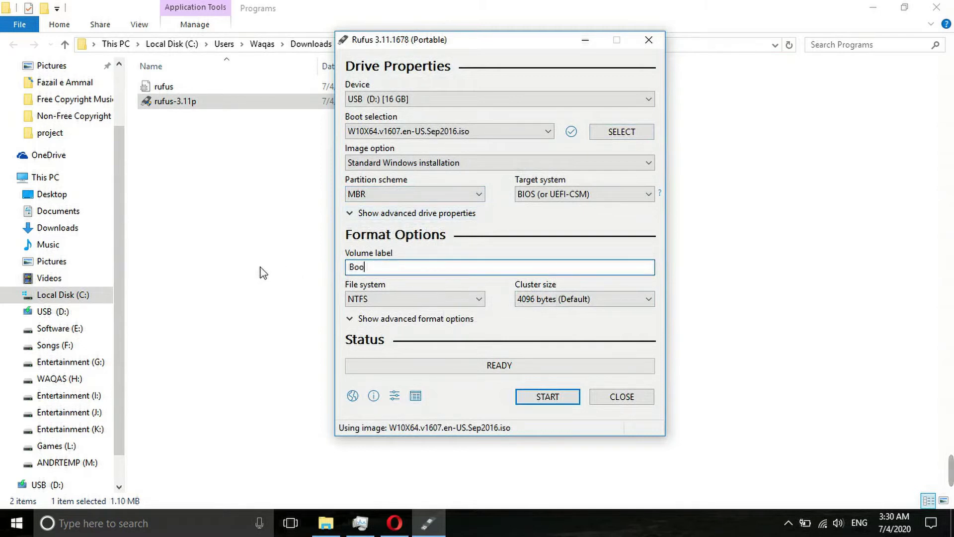
type("table Windows 10")
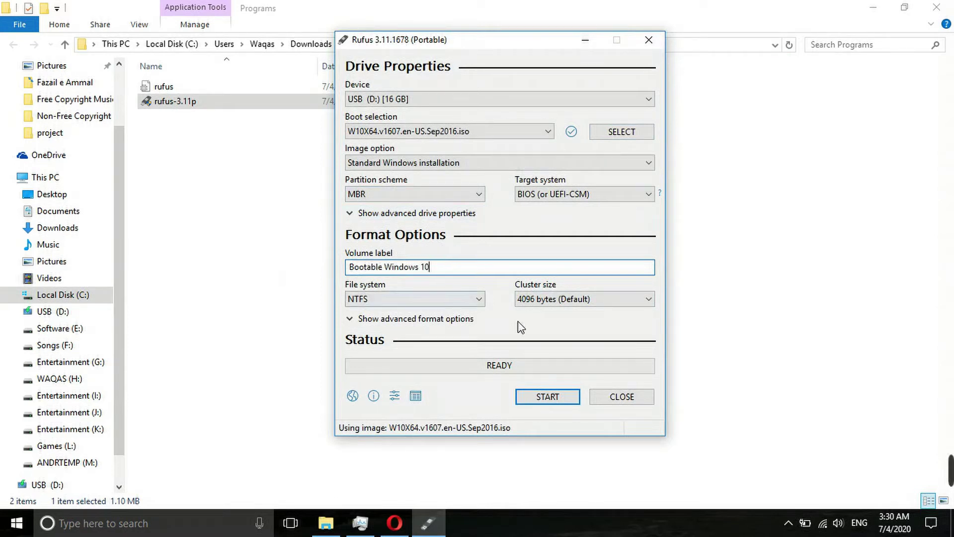
Start creating the bootable USB drive and agree to erase all data on the 16 GB device.
left_click(545, 397)
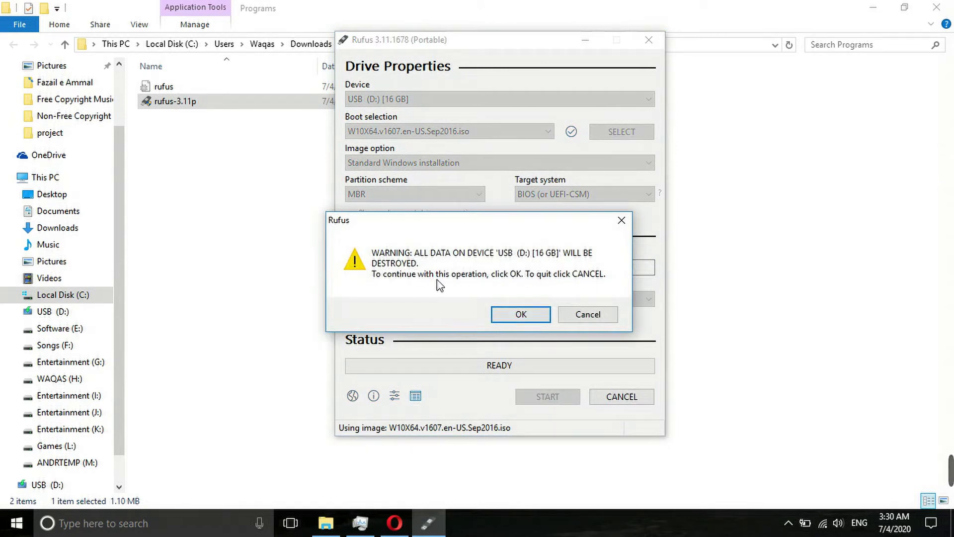
left_click(521, 315)
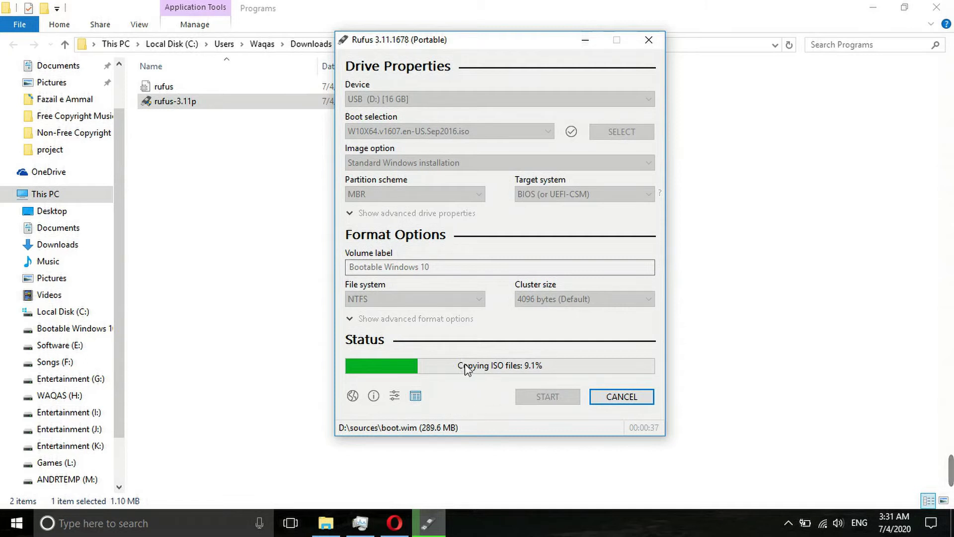
Clear the desktop behind Rufus by closing the Programs folder window and minimizing the browser.
left_click_drag(533, 47, 525, 53)
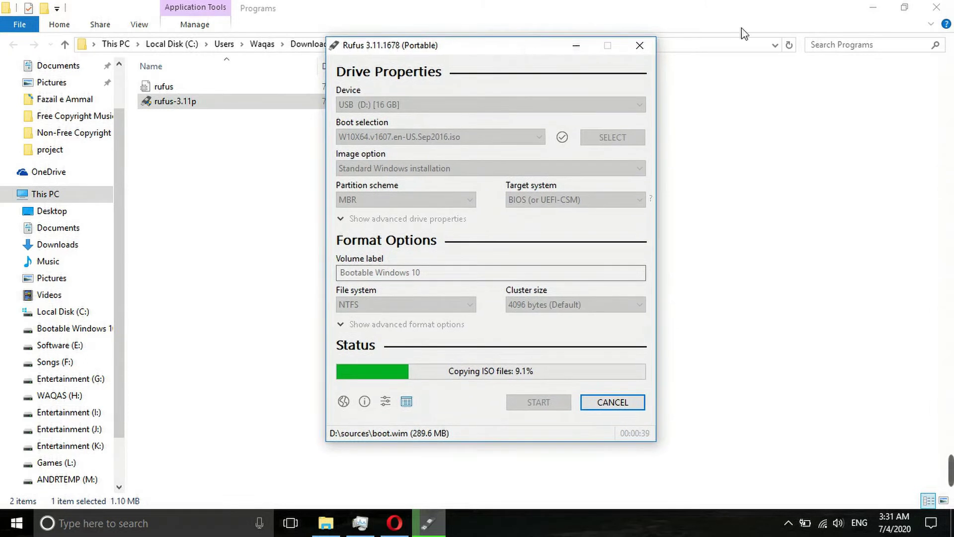
left_click(927, 14)
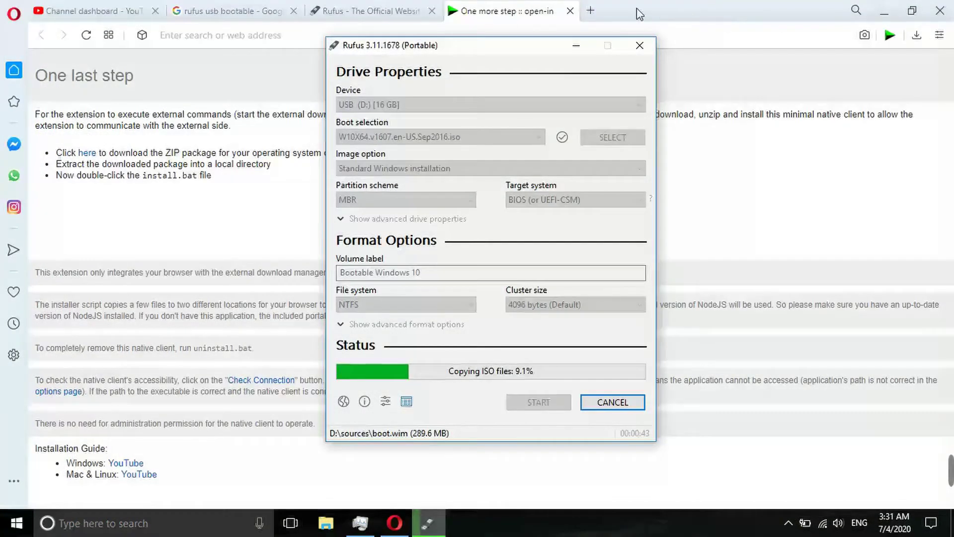
left_click(885, 18)
key("ctrl+w")
left_click(885, 18)
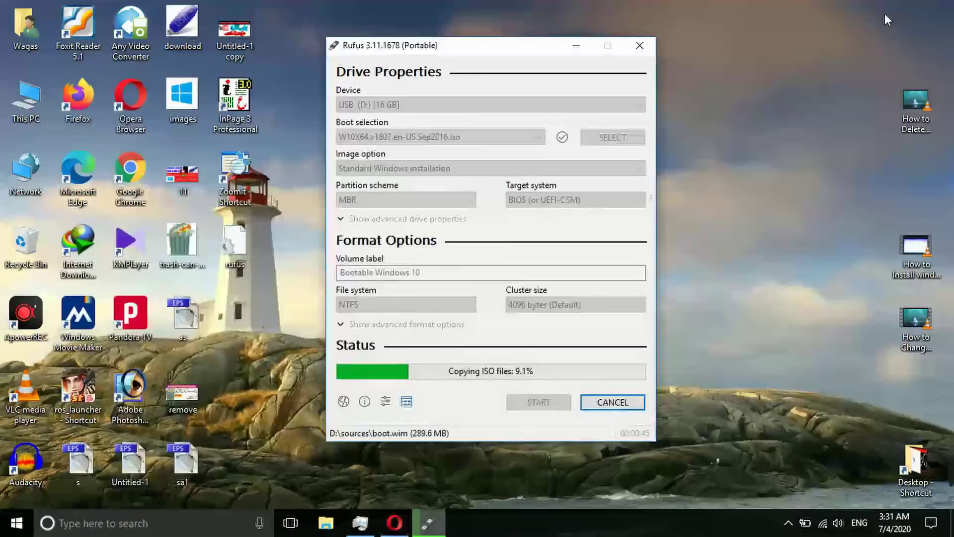
Refresh the desktop and move the Rufus window to the right side of the desktop.
right_click(747, 73)
left_click(773, 112)
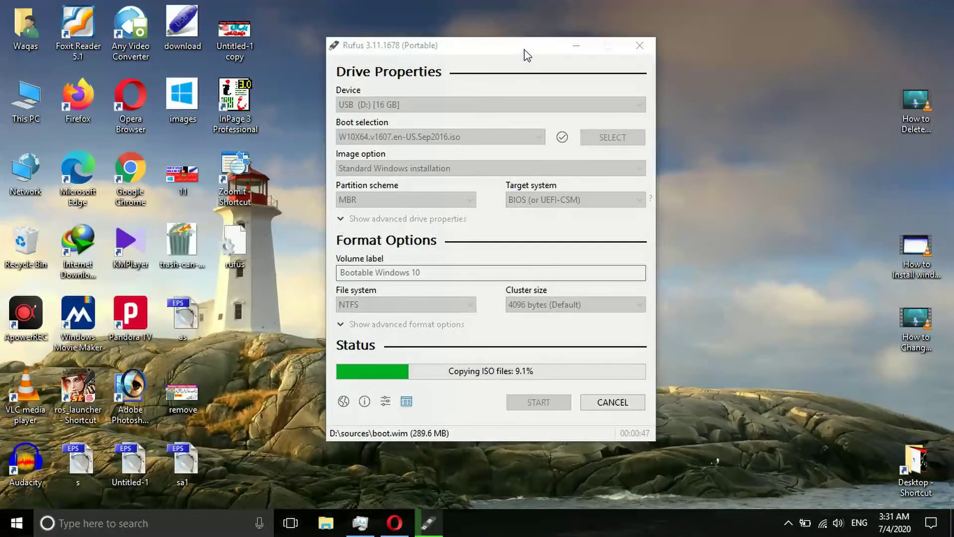
left_click_drag(527, 54, 818, 55)
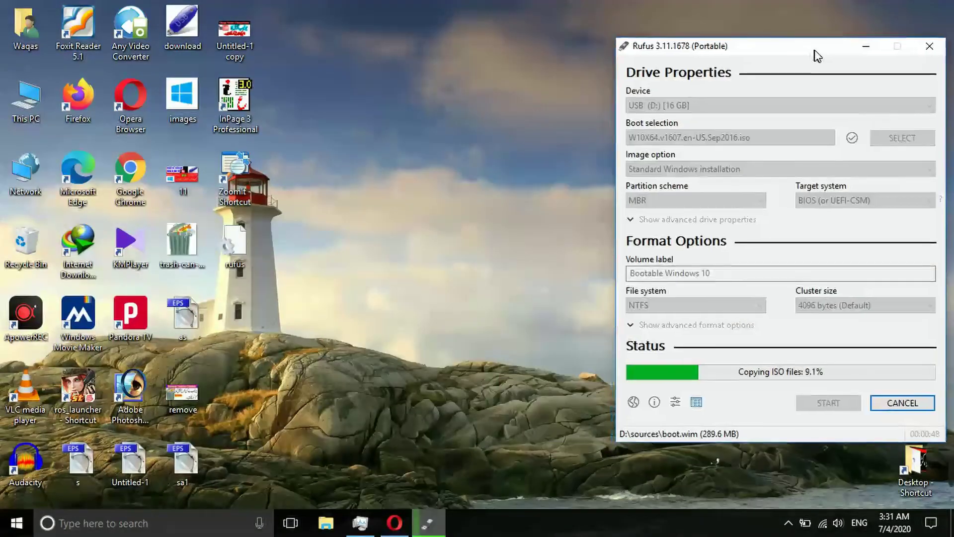
right_click(326, 94)
left_click(358, 135)
left_click_drag(670, 50, 457, 39)
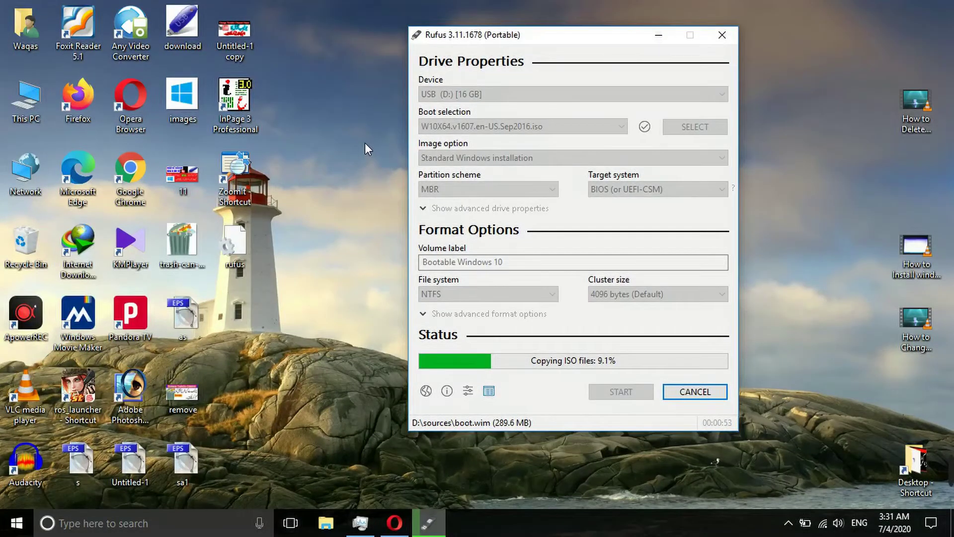
right_click(318, 118)
left_click(335, 153)
left_click(643, 248)
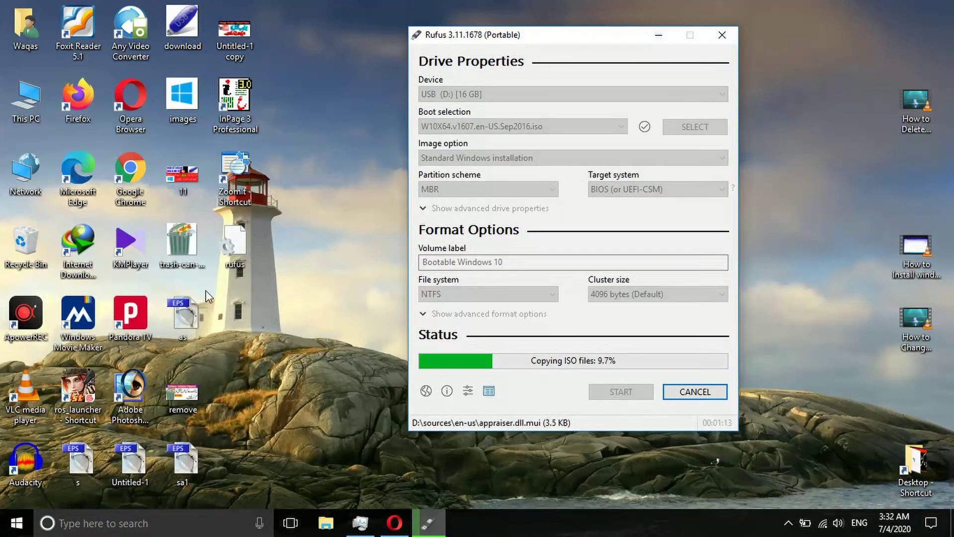
Open This PC, refresh its drive list and place the Rufus window beside the Bootable Windows 10 (D:) drive.
double_click(32, 115)
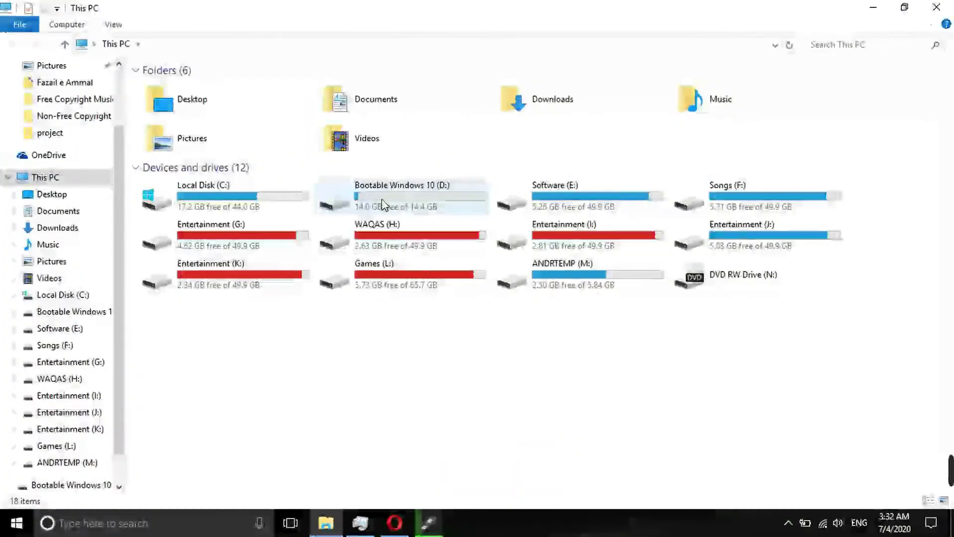
right_click(288, 327)
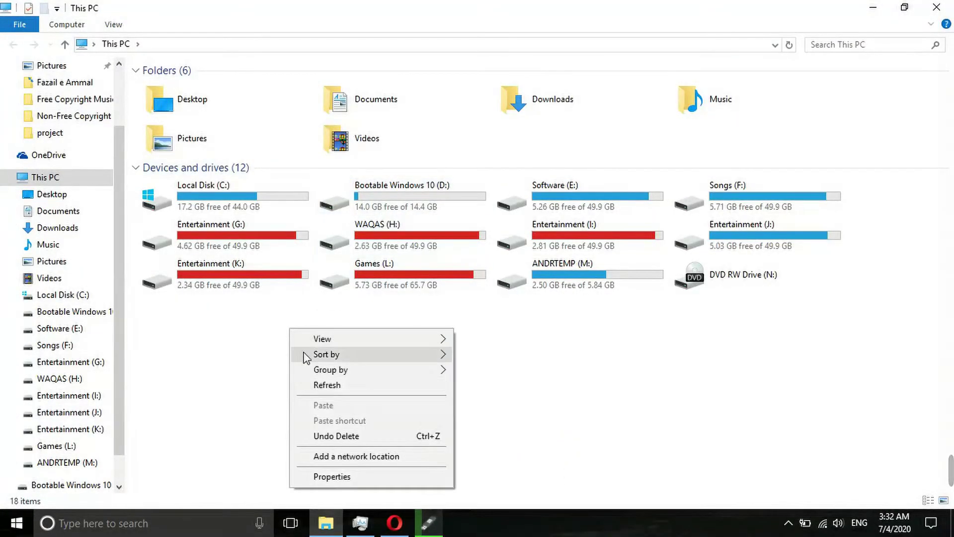
left_click(343, 385)
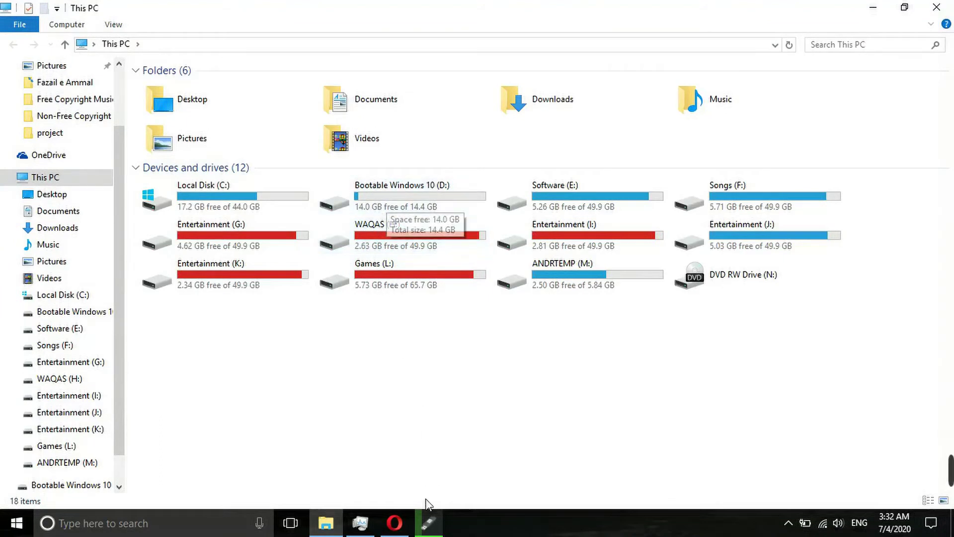
left_click(428, 519)
left_click_drag(590, 43, 689, 63)
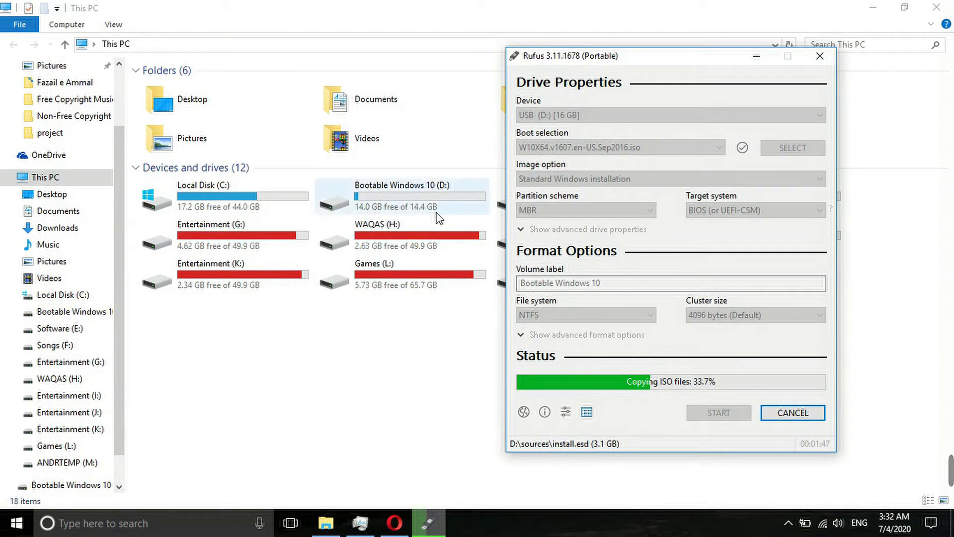
left_click_drag(447, 236, 440, 266)
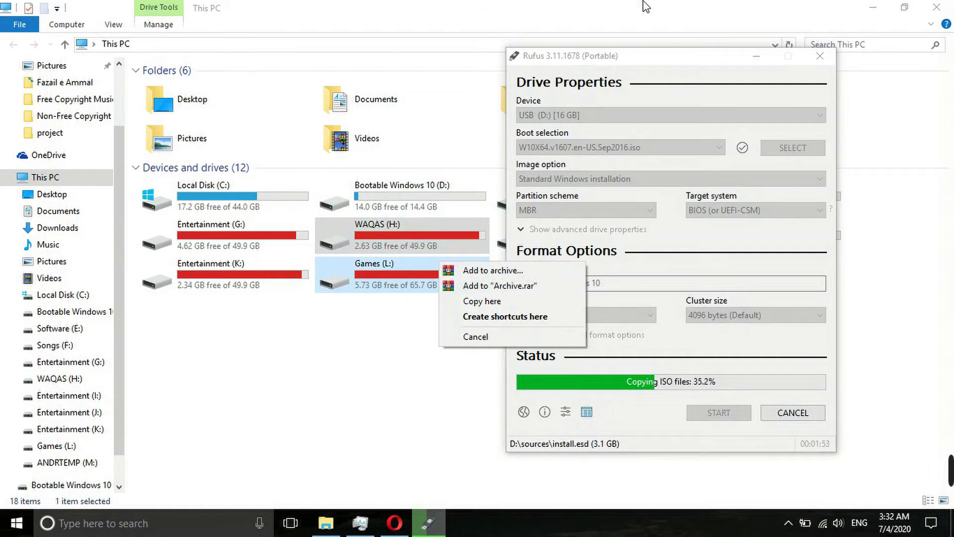
left_click(589, 226)
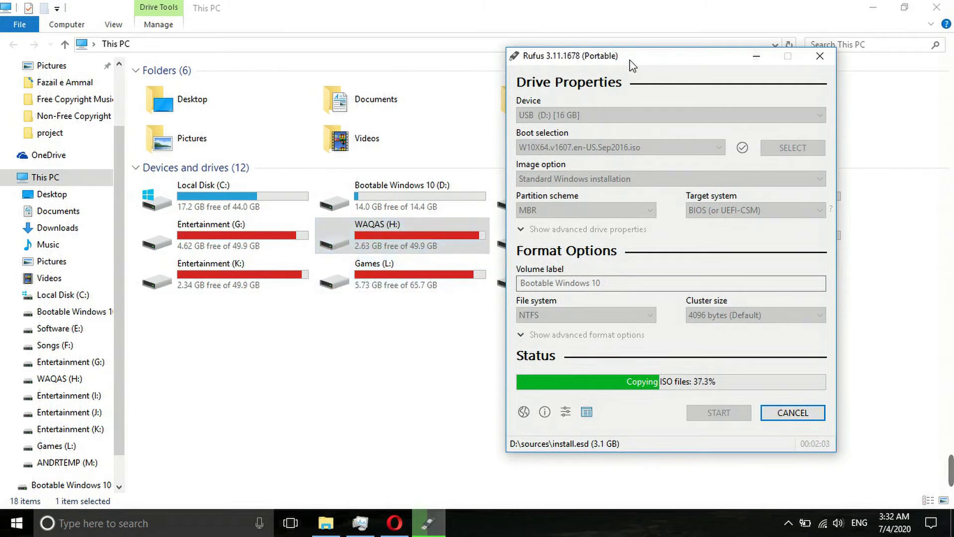
left_click_drag(633, 63, 499, 49)
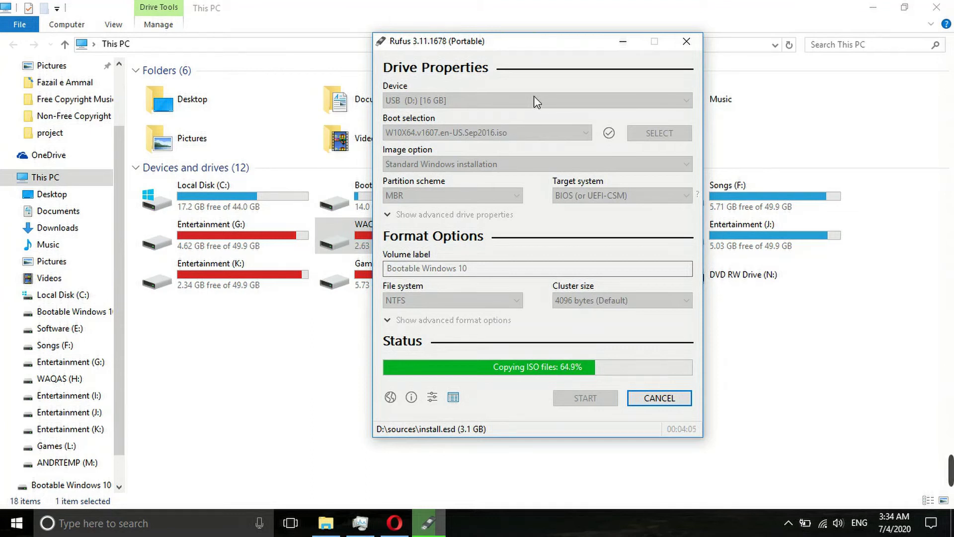
left_click_drag(510, 45, 460, 50)
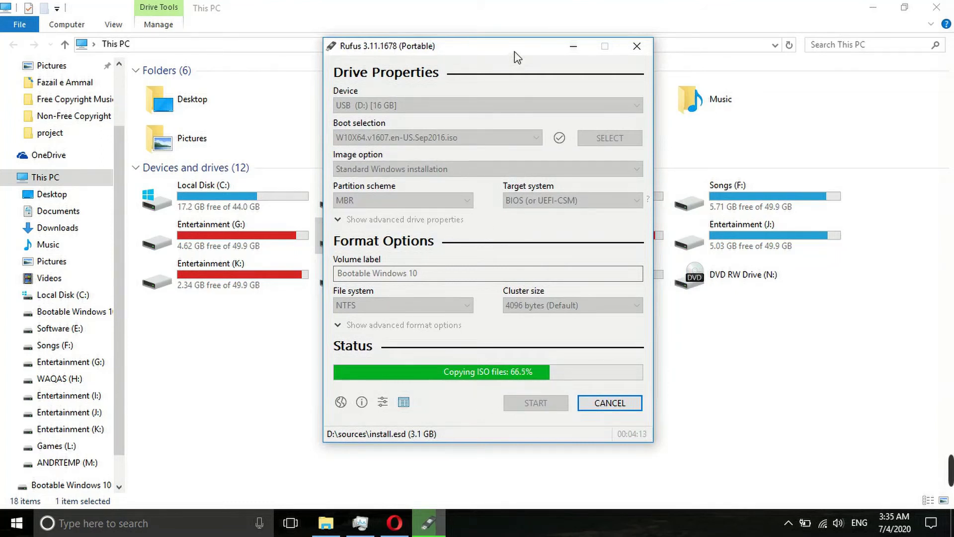
left_click_drag(517, 51, 501, 44)
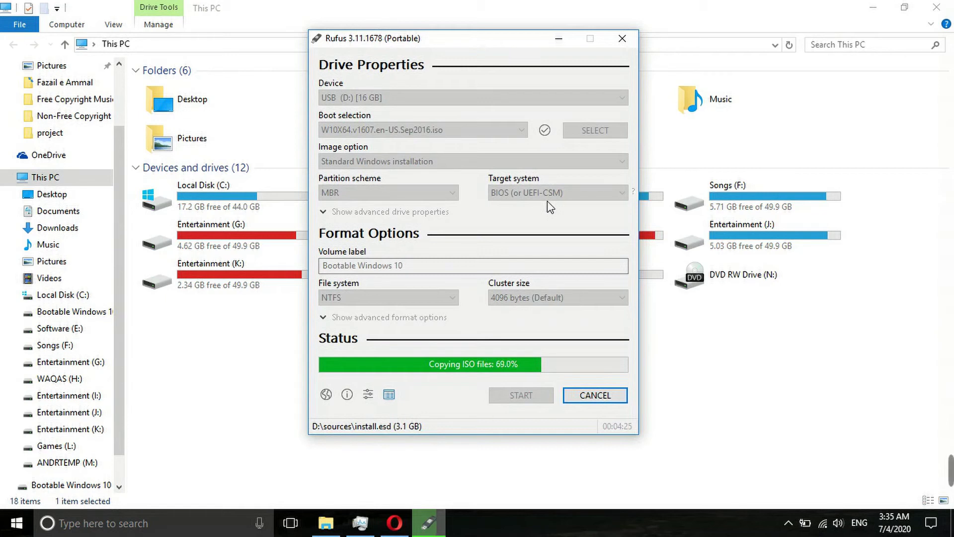
Minimize the This PC window and reposition the Rufus window over the refreshed desktop.
left_click(887, 9)
left_click(873, 8)
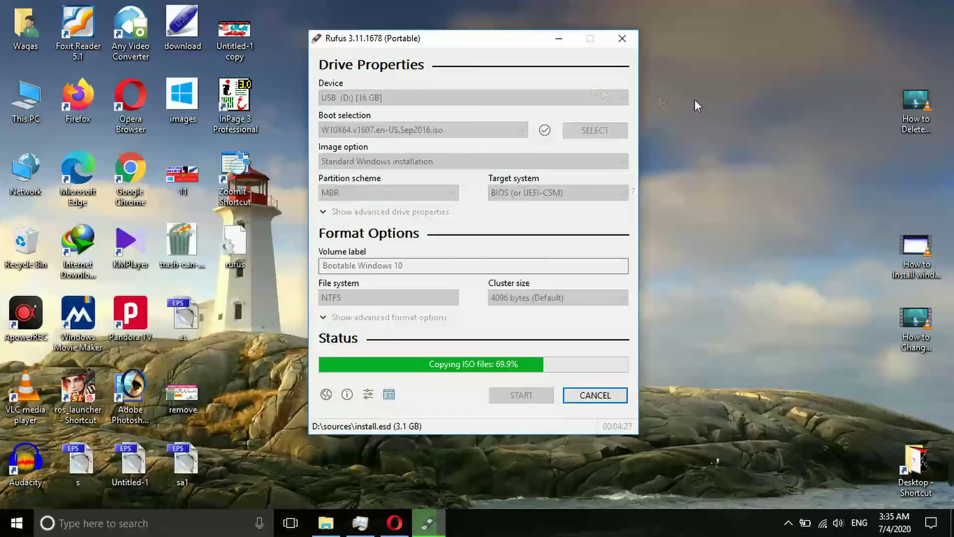
right_click(695, 99)
left_click(577, 91)
left_click_drag(519, 46, 818, 58)
right_click(394, 53)
left_click(428, 94)
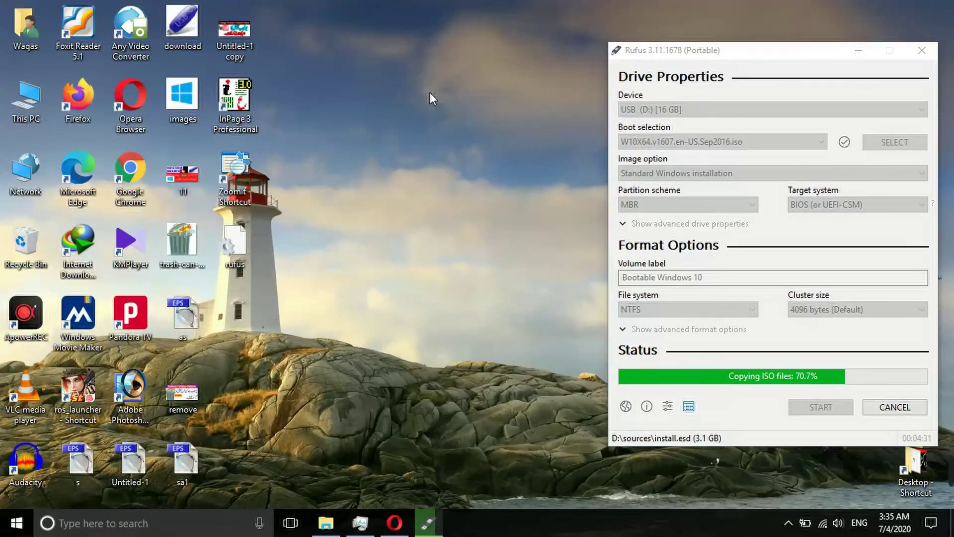
right_click(399, 80)
left_click(428, 123)
left_click_drag(763, 55, 523, 38)
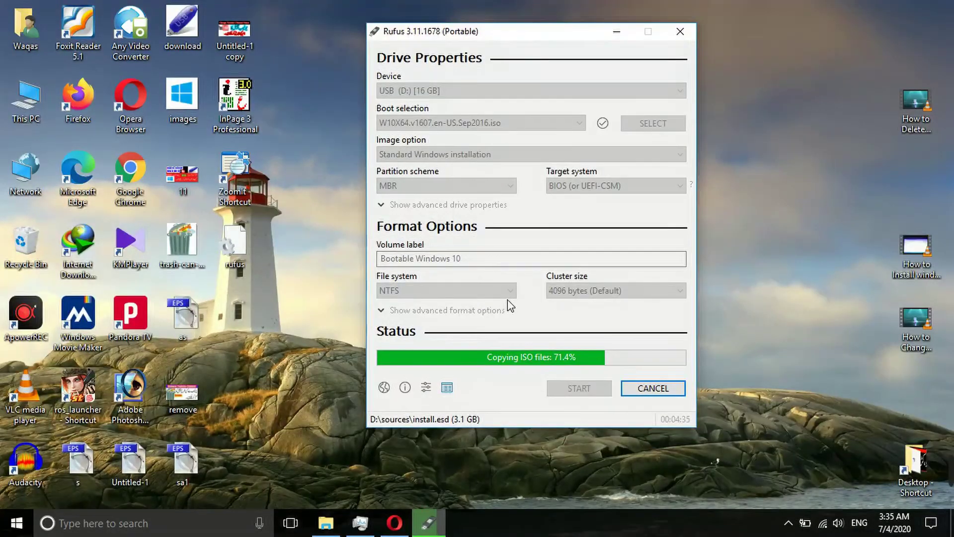
Restore the This PC window and move Rufus beside its drive list to watch the ISO copying progress.
left_click(395, 524)
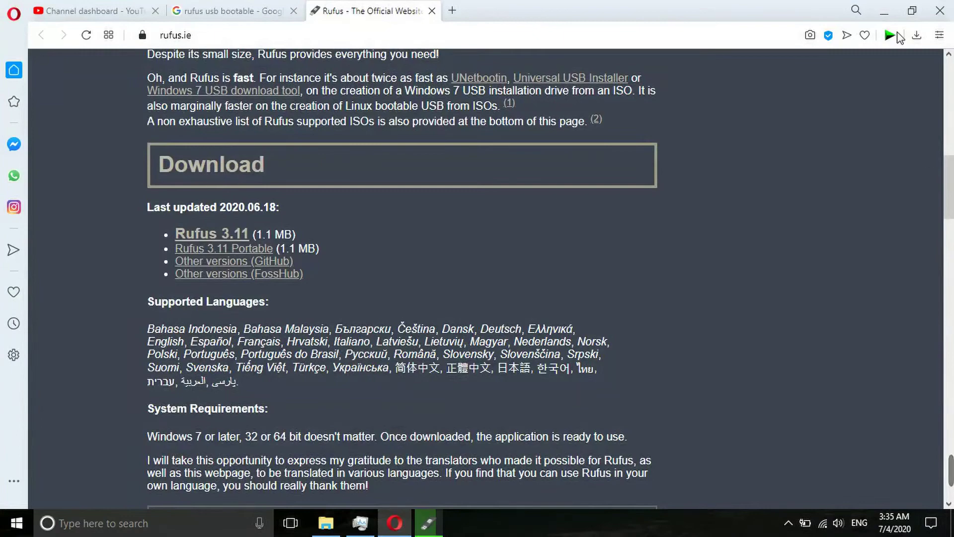
left_click(884, 11)
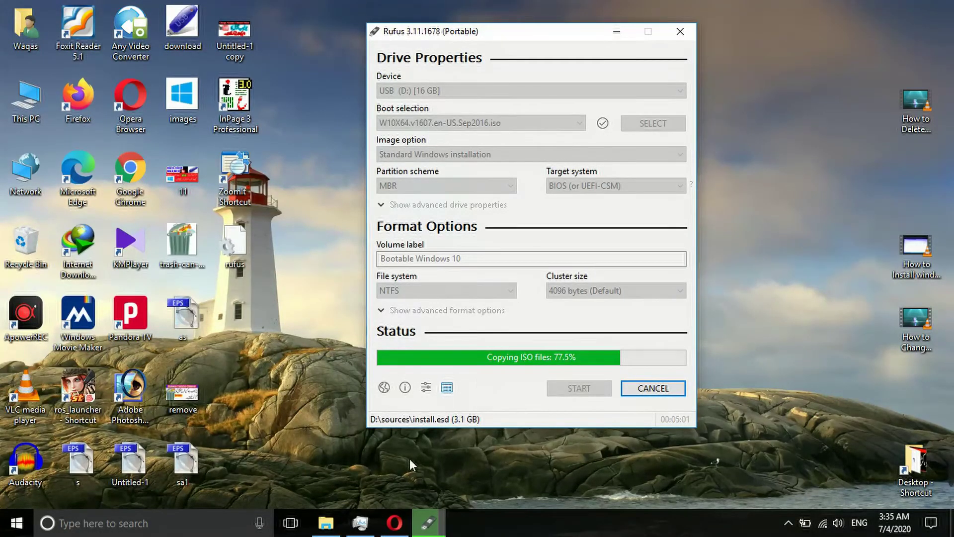
left_click(325, 522)
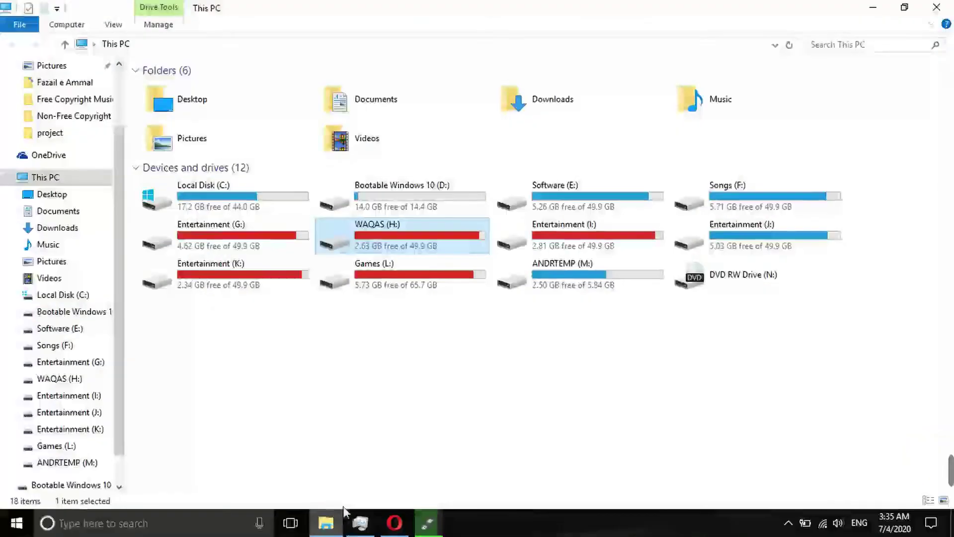
left_click(427, 524)
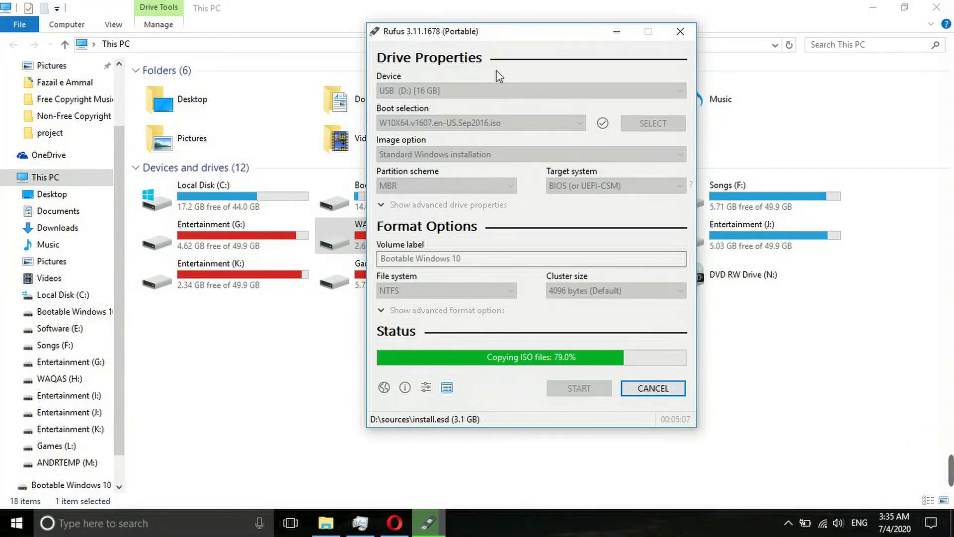
left_click_drag(557, 38, 677, 67)
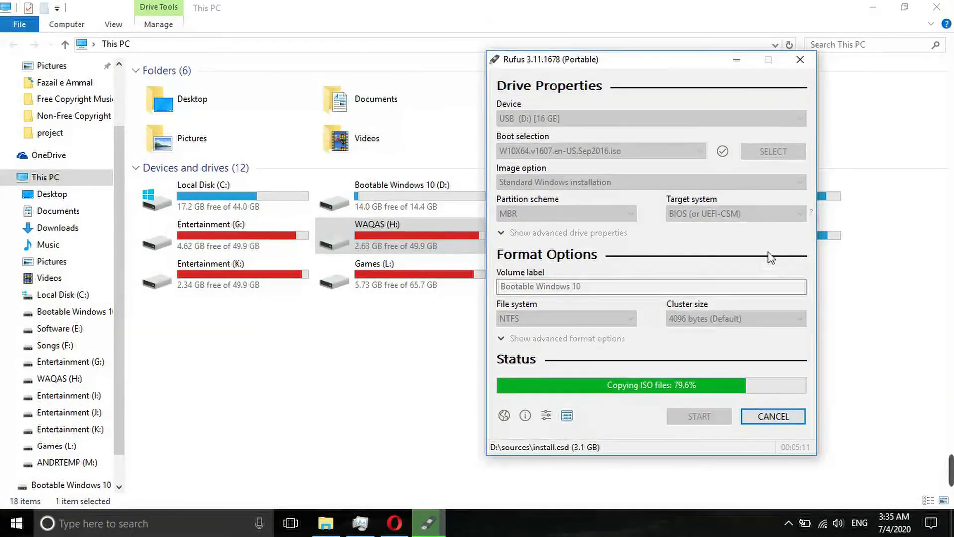